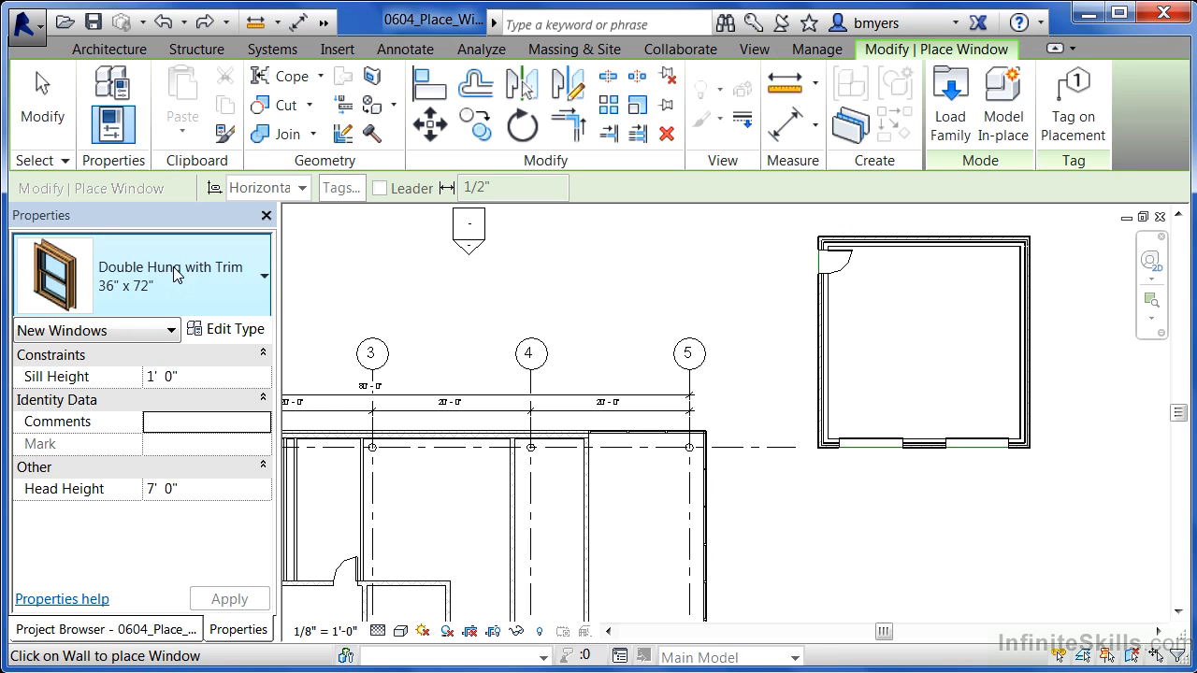
# Choose the Double Hung with Trim 36" x 48" type for the new window
pyautogui.click(172, 285)
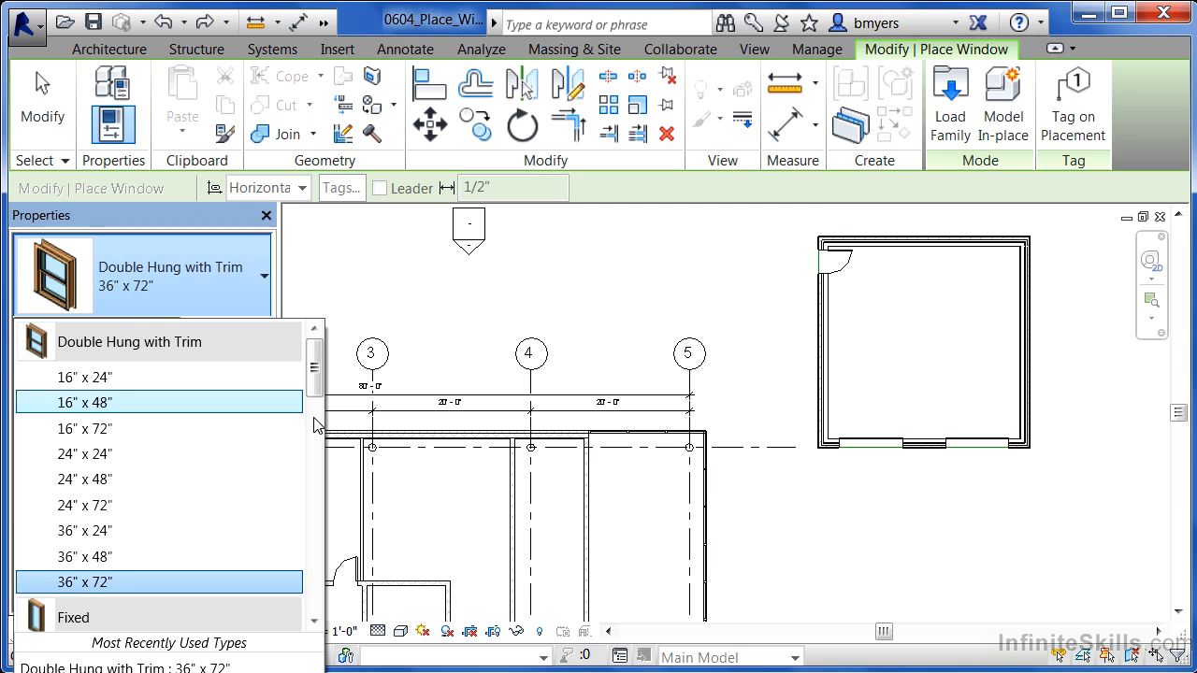
pyautogui.moveTo(314, 364)
pyautogui.mouseDown()
pyautogui.moveTo(318, 416)
pyautogui.moveTo(326, 356)
pyautogui.mouseUp()
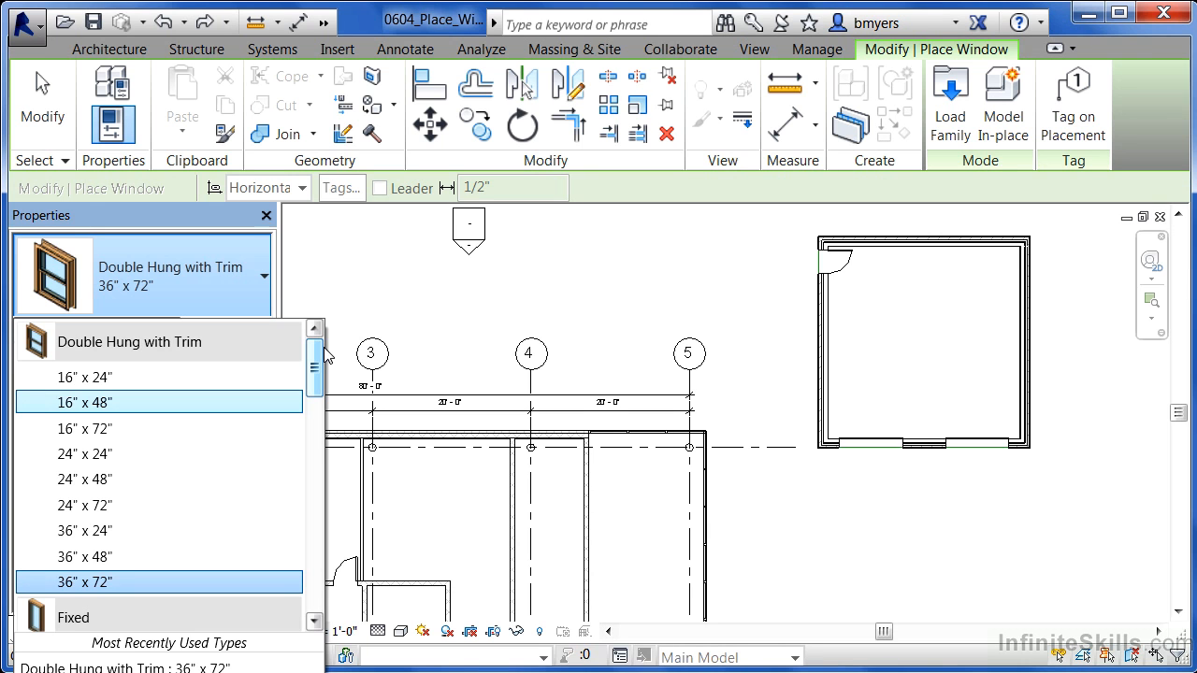
pyautogui.moveTo(314, 371); pyautogui.dragTo(316, 366)
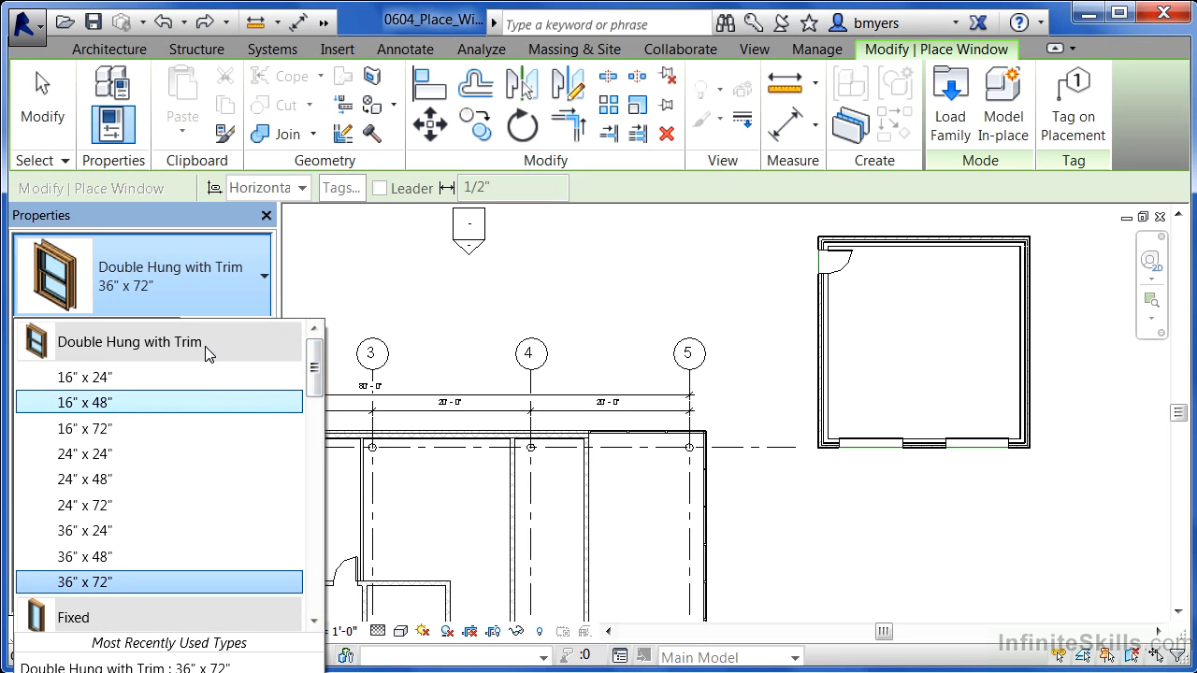
pyautogui.click(101, 557)
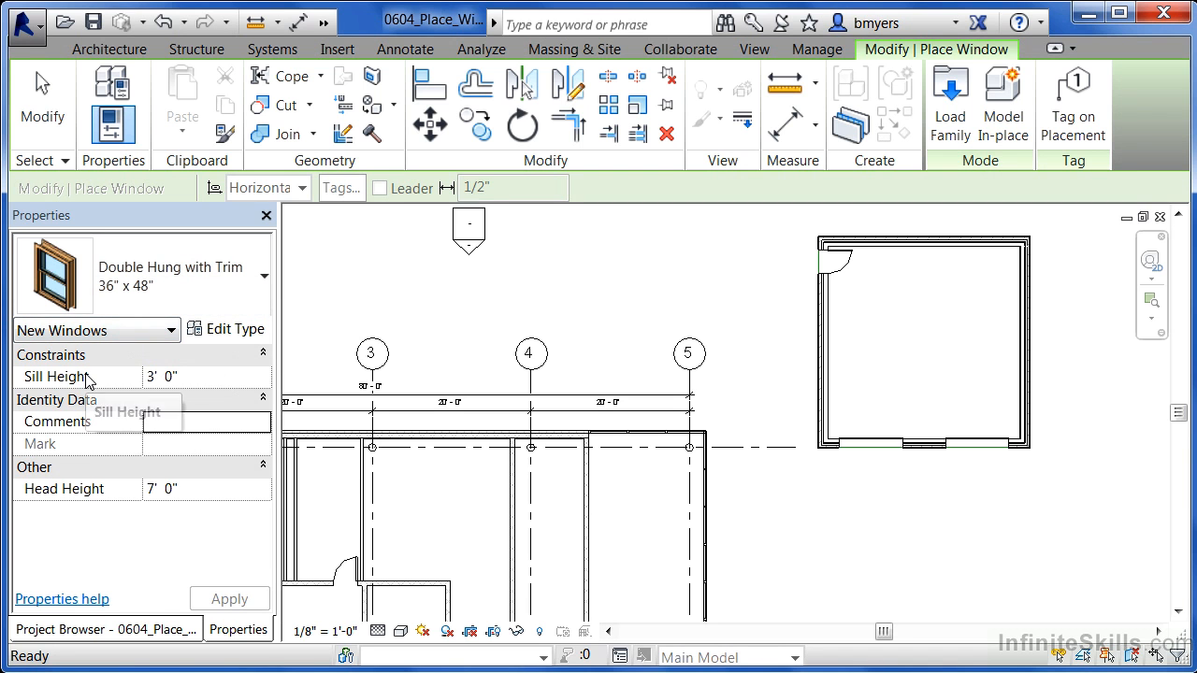
# Set the new window's head height to 6' 10"
pyautogui.click(187, 497)
pyautogui.moveTo(187, 496); pyautogui.dragTo(101, 496)
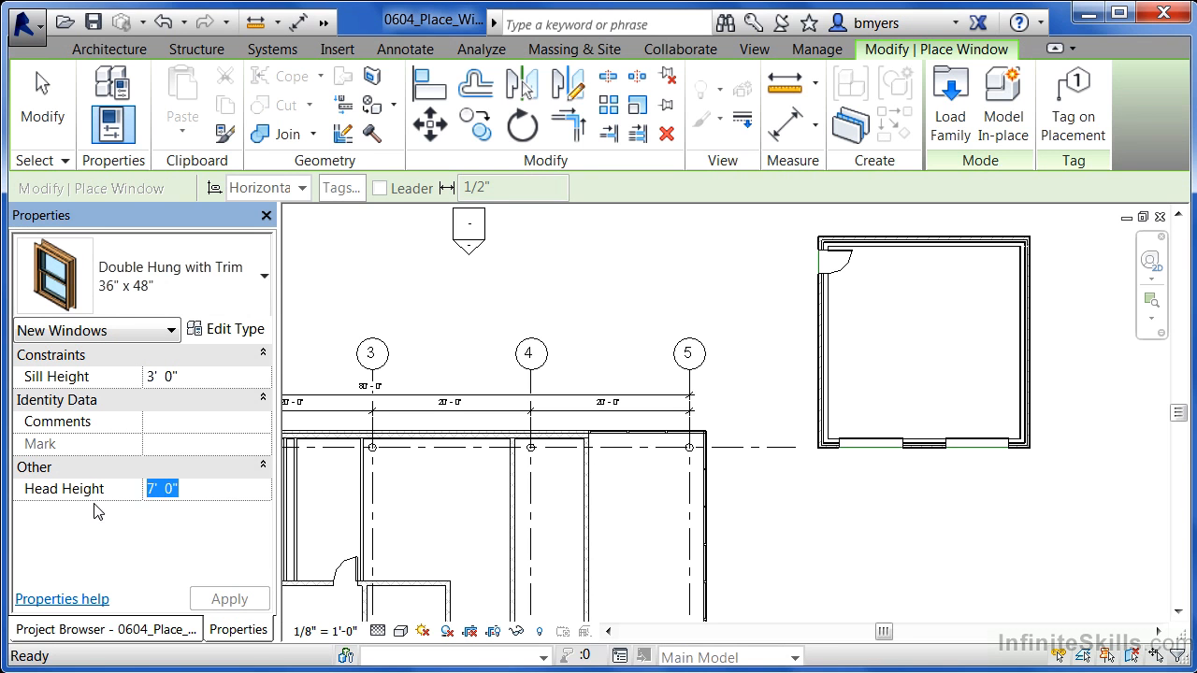
pyautogui.write("6'10")
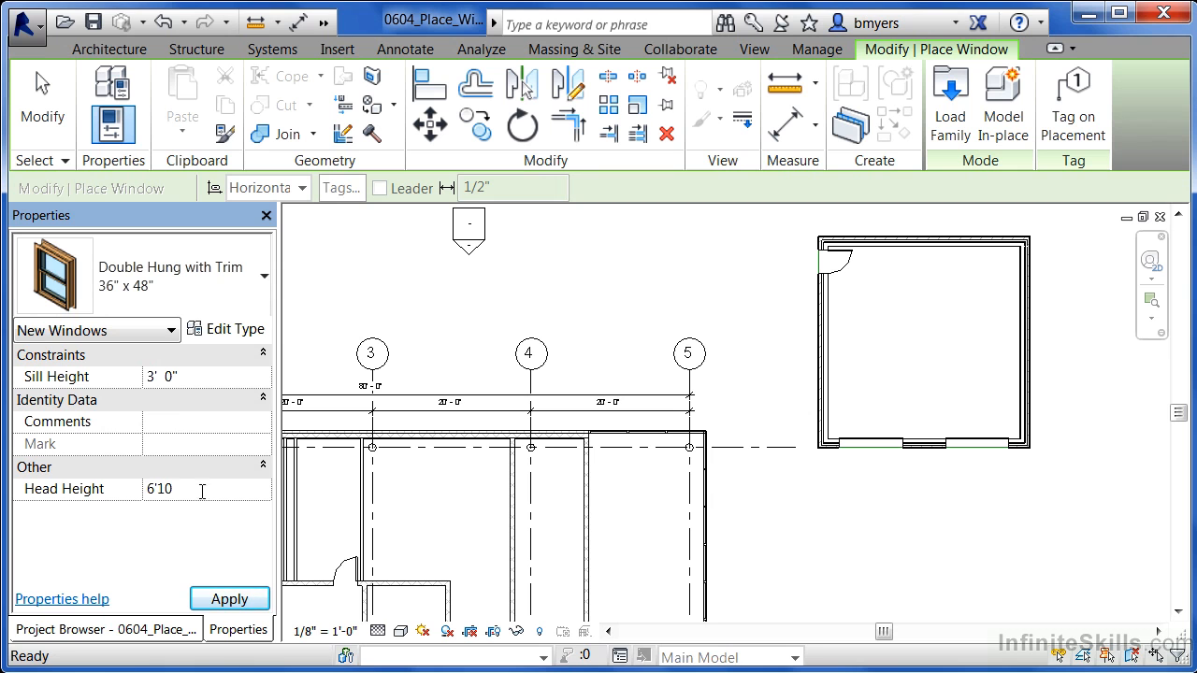
pyautogui.click(151, 422)
# Set the new window's sill height to 3' 0"
pyautogui.click(204, 375)
pyautogui.write('3')
pyautogui.click(164, 429)
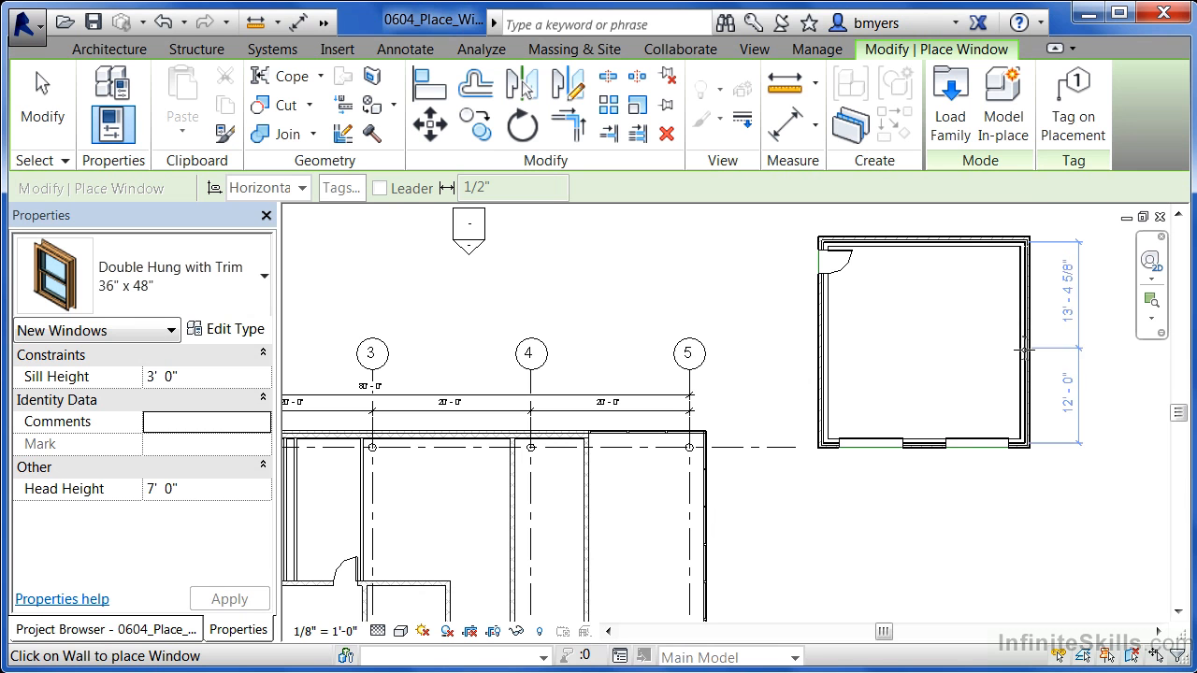
# Place the double hung window midway along the small building's east wall, 12' 8 5/16" from each end, and finish placing
pyautogui.scroll(2, 1025, 348)
pyautogui.moveTo(1026, 338); pyautogui.dragTo(961, 407, button='middle')
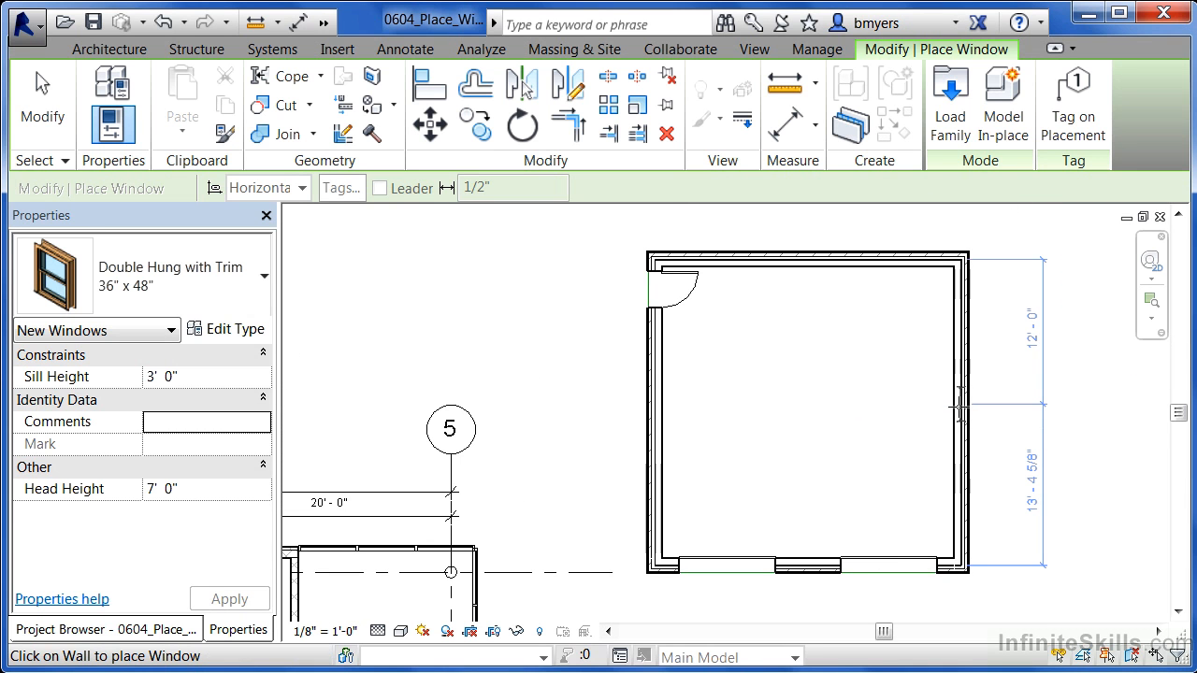
pyautogui.click(961, 409)
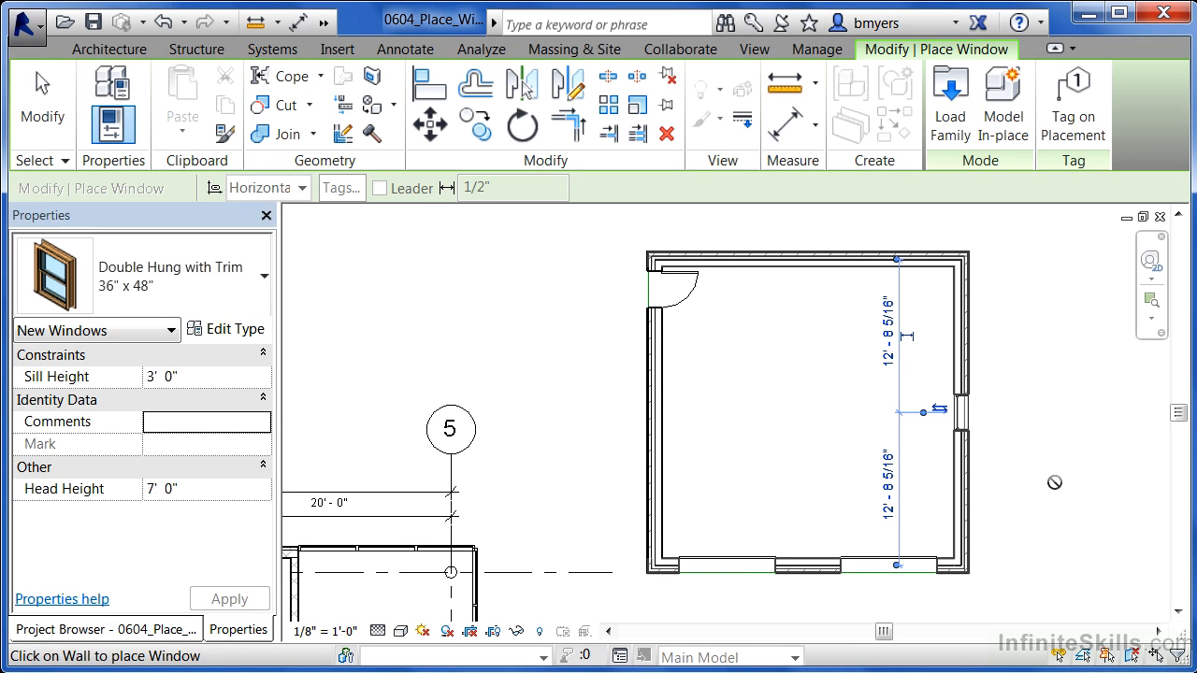
pyautogui.press('Escape')
pyautogui.press('Escape')
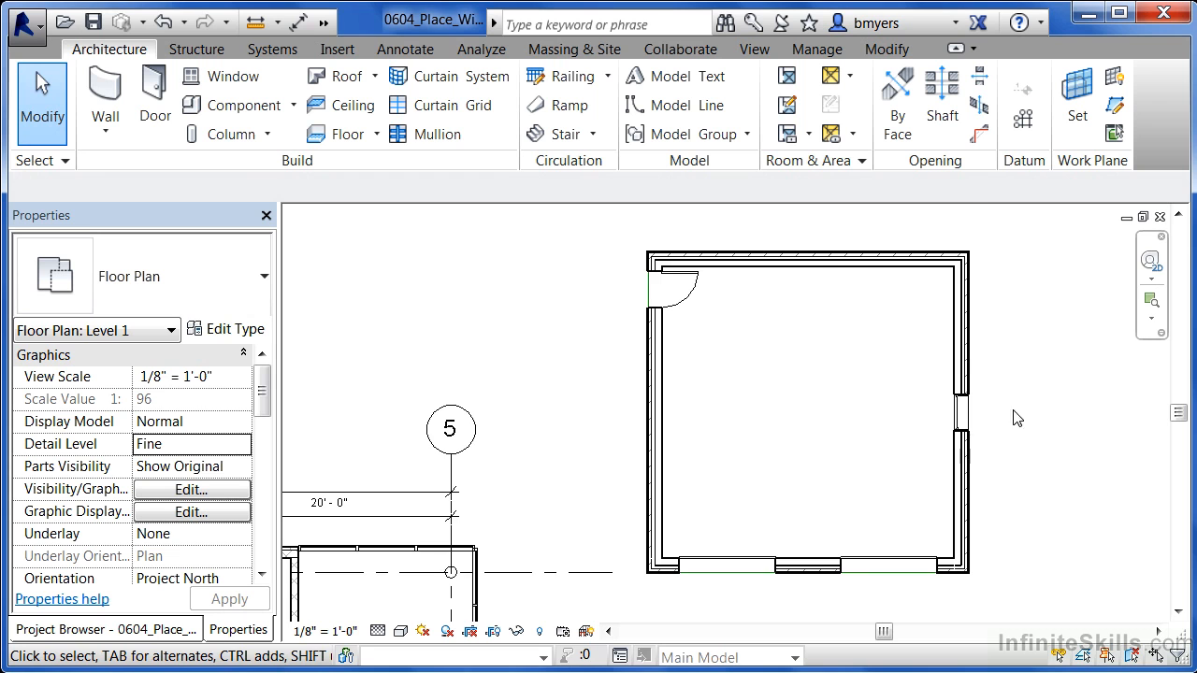
# Flip the facing of the window in the small building's east wall so its glazing sits toward the exterior side
pyautogui.scroll(5, 1016, 417)
pyautogui.scroll(2, 997, 427)
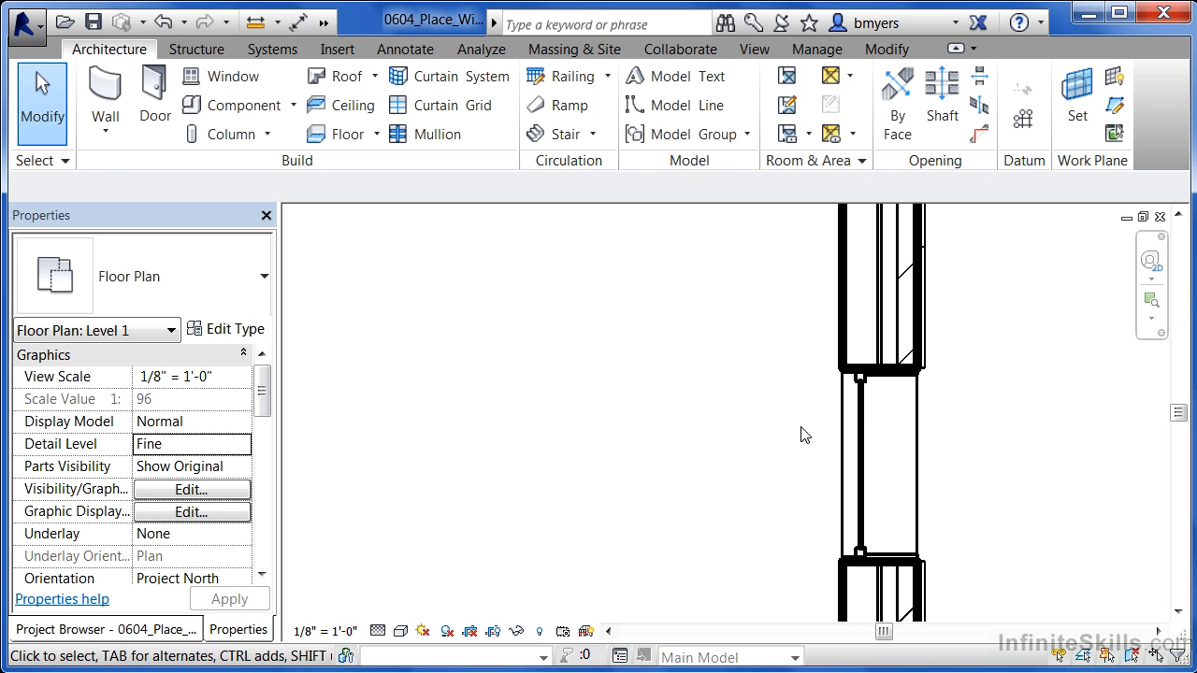
pyautogui.click(866, 468)
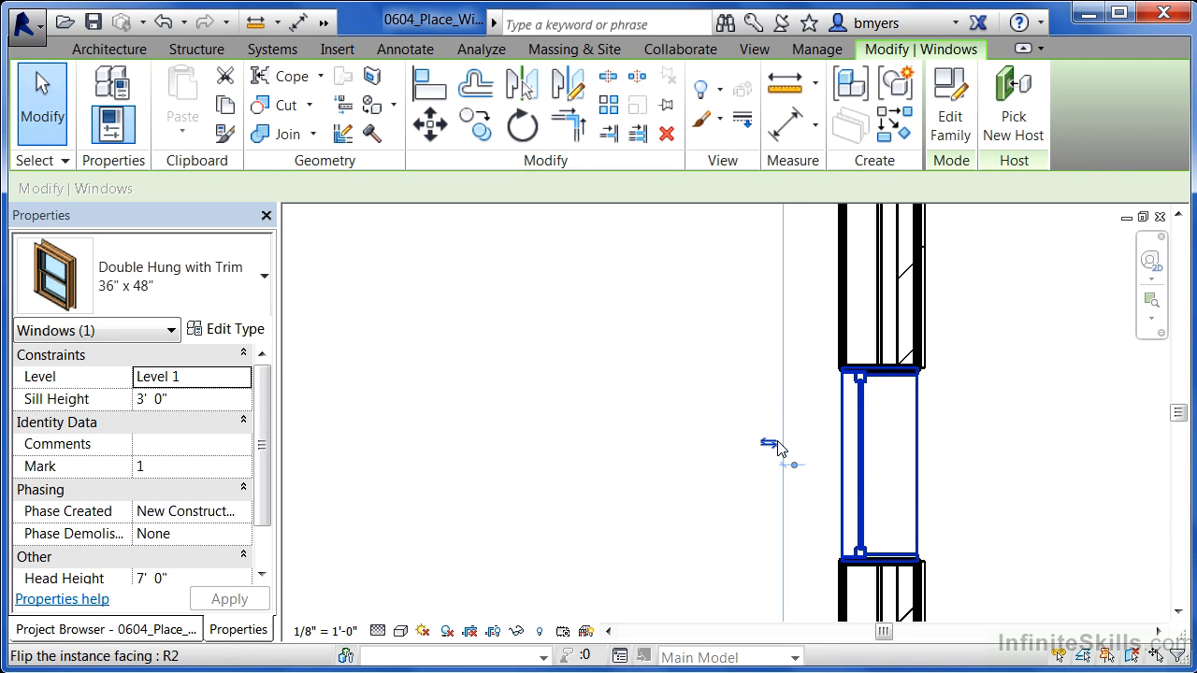
pyautogui.click(769, 446)
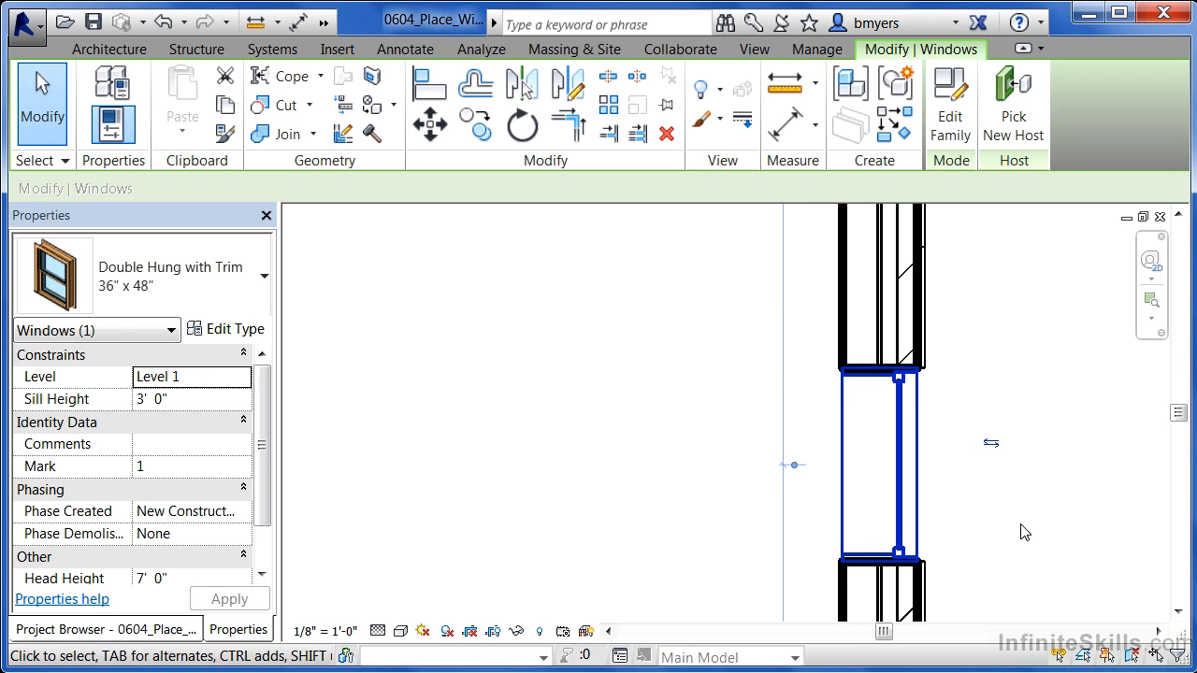
pyautogui.click(1023, 531)
# Place two Double Hung with Trim 36" x 48" windows in the small building's north wall, the first 7' 6" from the west end
pyautogui.scroll(-4, 973, 427)
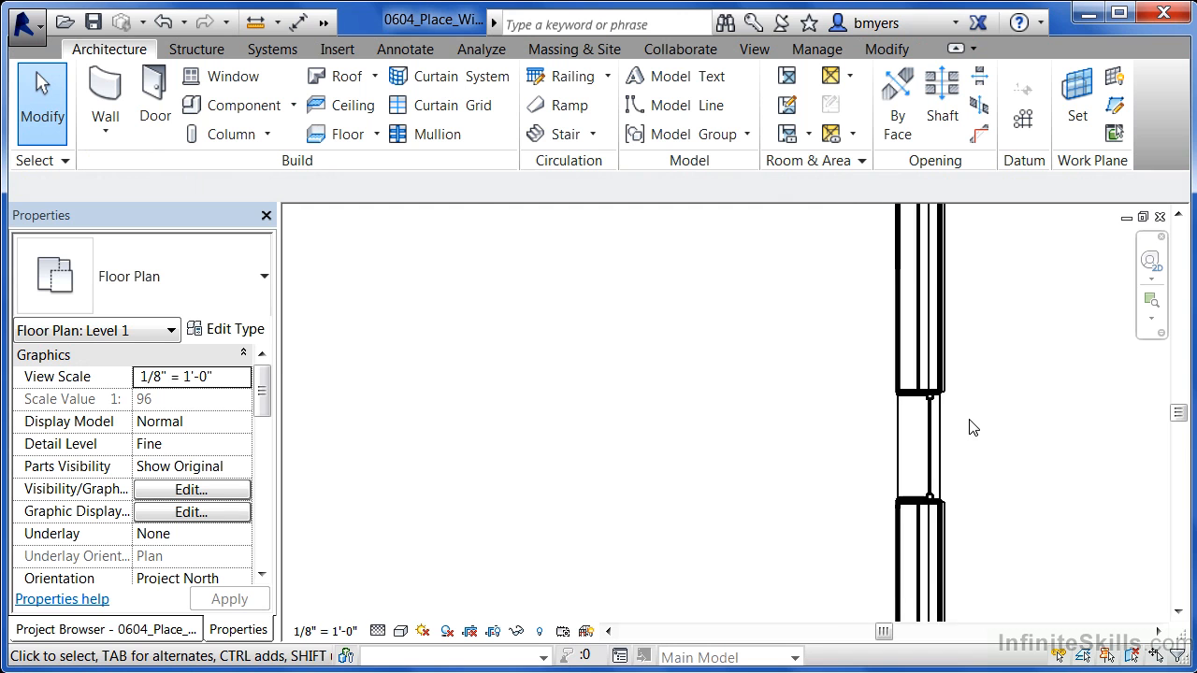
pyautogui.scroll(-4, 971, 423)
pyautogui.scroll(1, 852, 472)
pyautogui.moveTo(858, 423); pyautogui.dragTo(861, 436, button='middle')
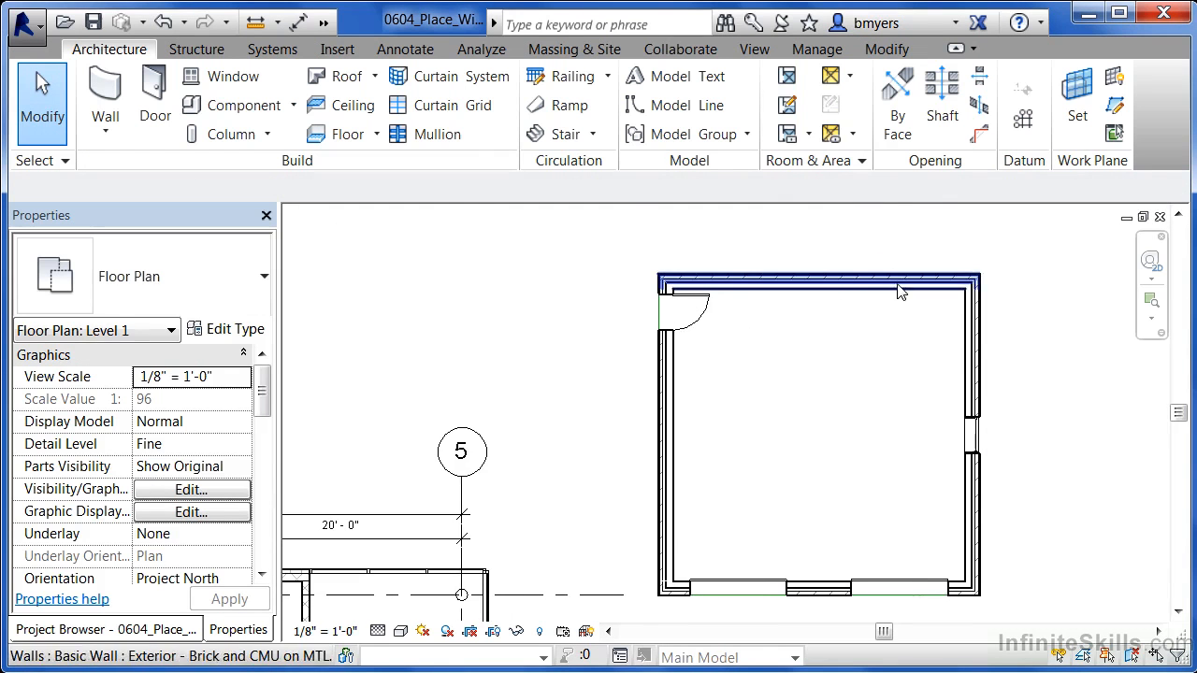
pyautogui.click(240, 76)
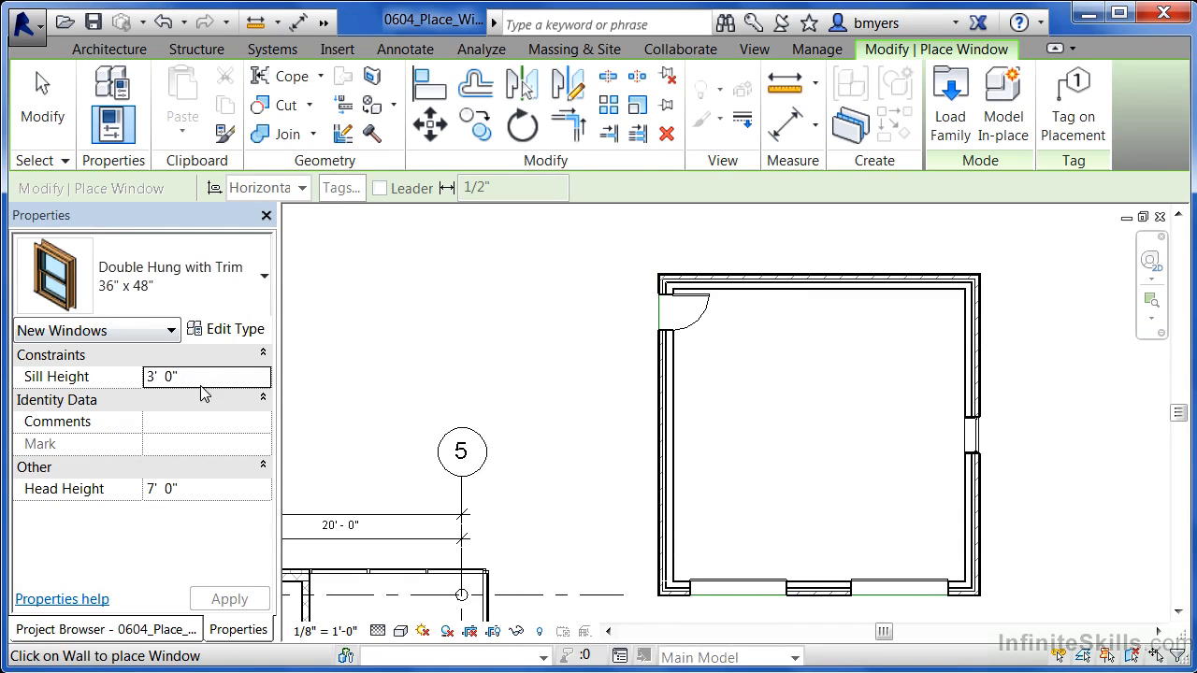
pyautogui.click(756, 281)
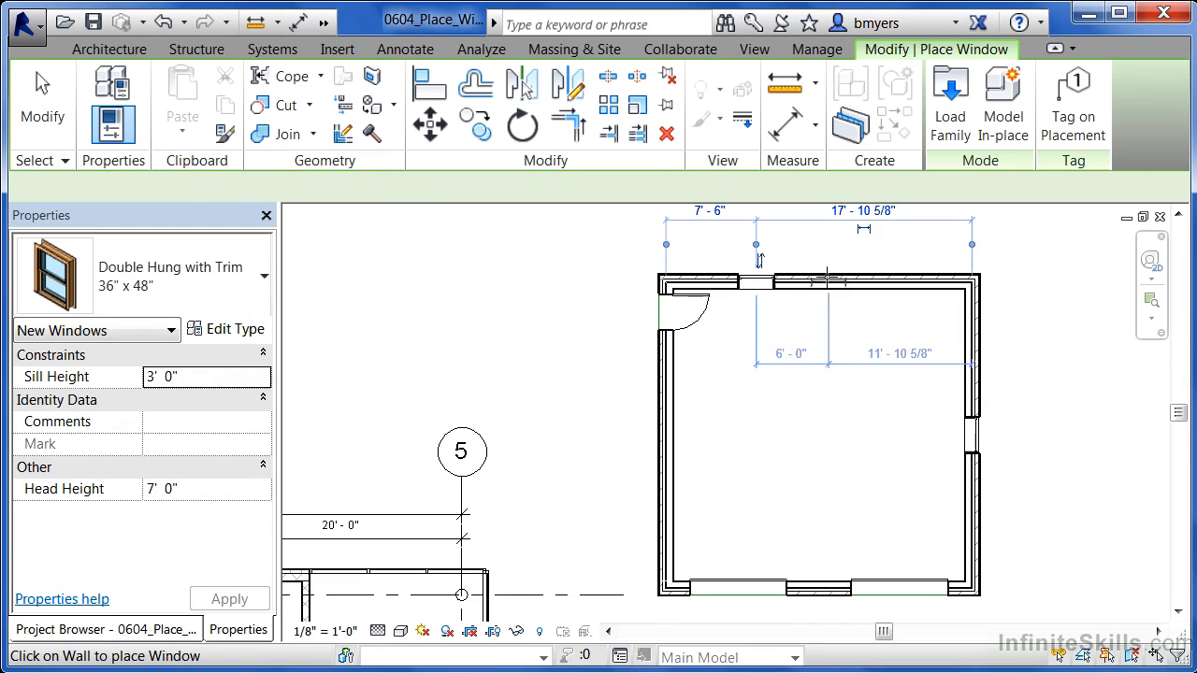
pyautogui.click(881, 280)
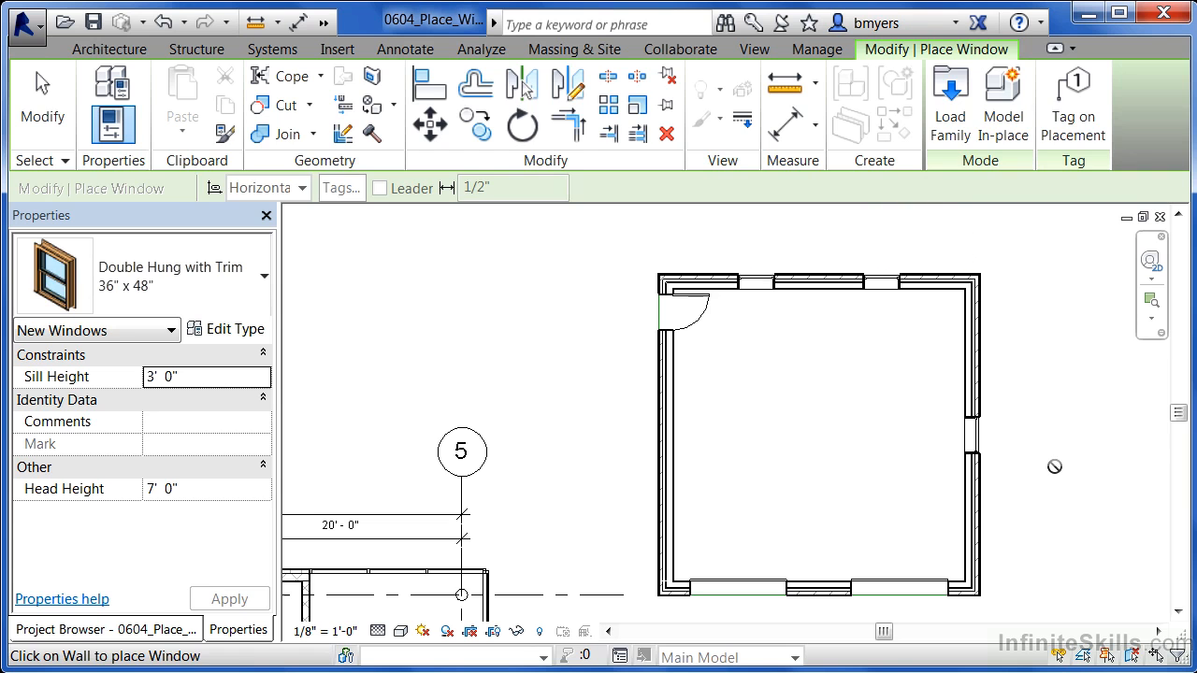
pyautogui.press('Escape')
pyautogui.press('Escape')
# Start placing a window in the main building and choose the Fixed 36" x 72" type
pyautogui.scroll(-2, 1056, 476)
pyautogui.scroll(4, 634, 566)
pyautogui.scroll(1, 634, 561)
pyautogui.moveTo(636, 553); pyautogui.dragTo(645, 436, button='middle')
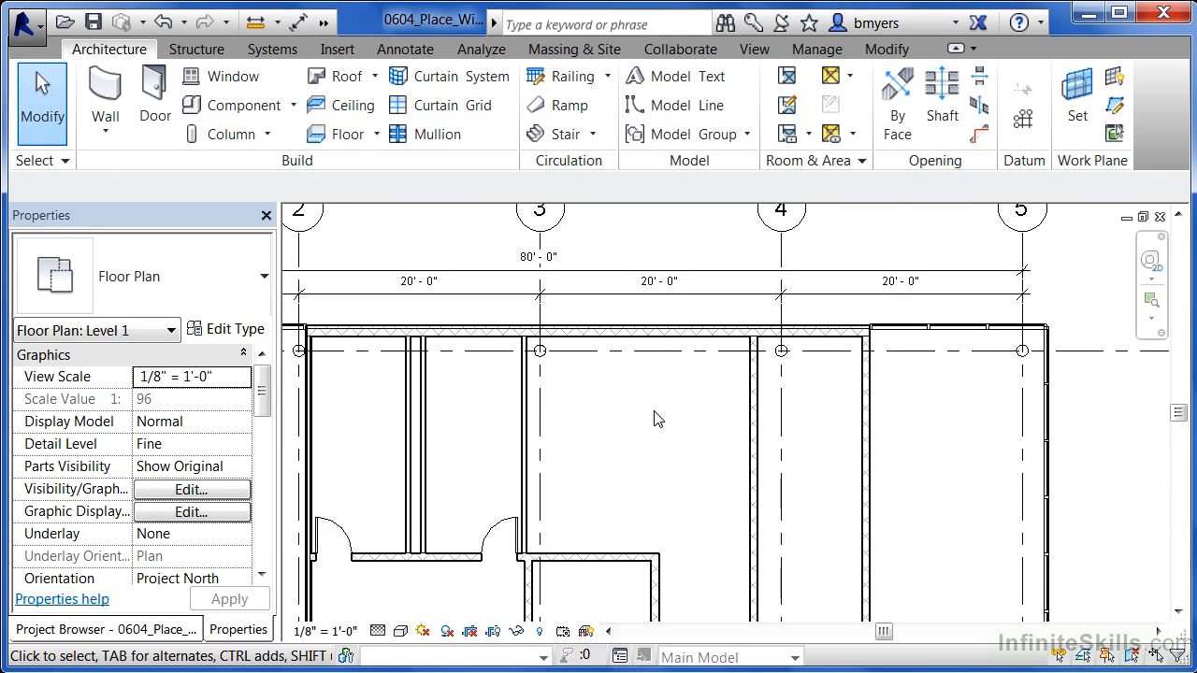
pyautogui.moveTo(687, 488); pyautogui.dragTo(655, 457, button='middle')
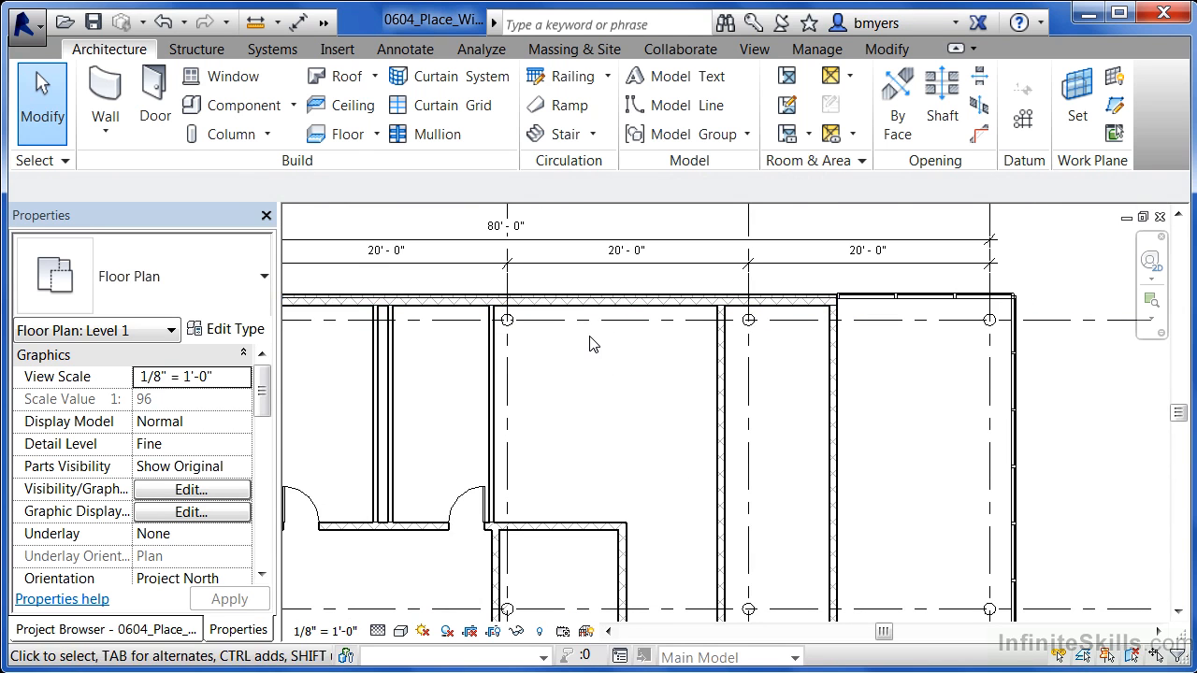
pyautogui.click(233, 82)
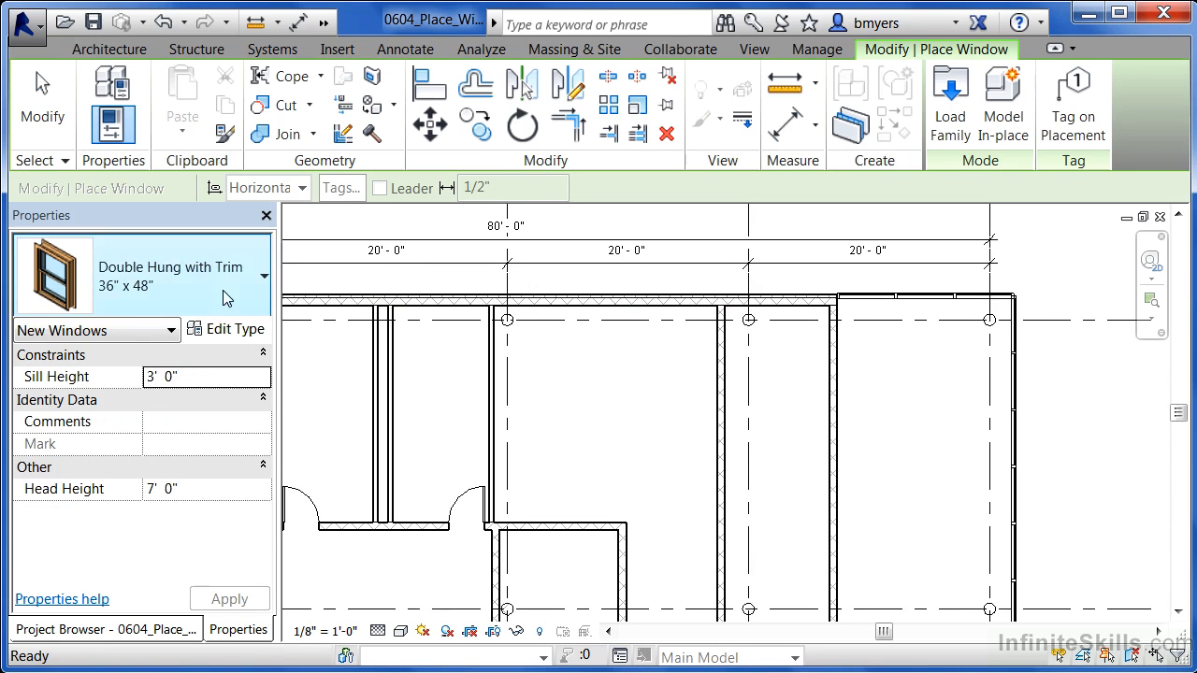
pyautogui.click(211, 304)
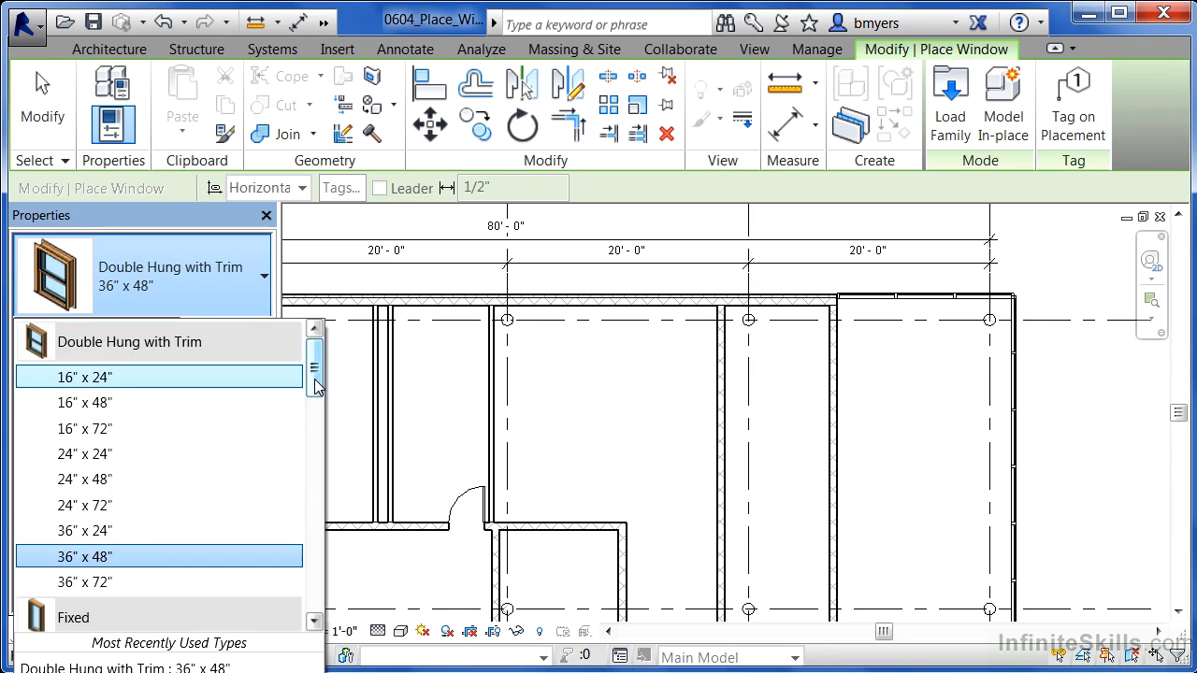
pyautogui.scroll(-2, 323, 418)
pyautogui.scroll(3, 326, 384)
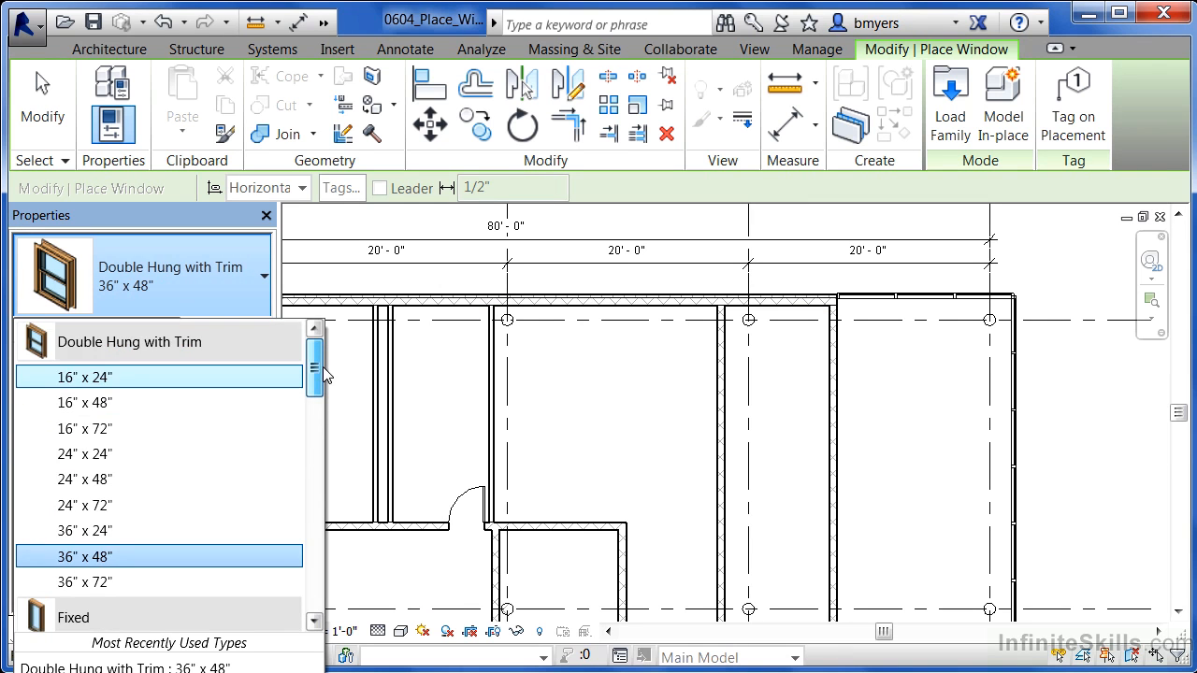
pyautogui.scroll(-3, 329, 402)
pyautogui.scroll(-2, 329, 425)
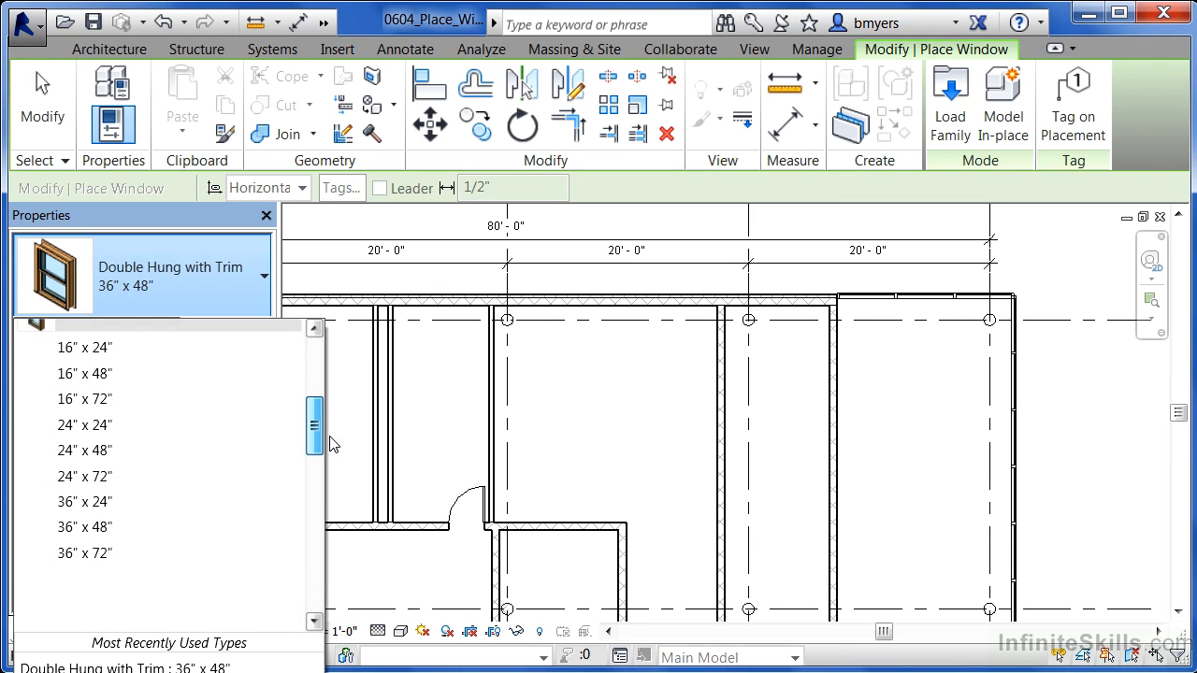
pyautogui.moveTo(107, 560)
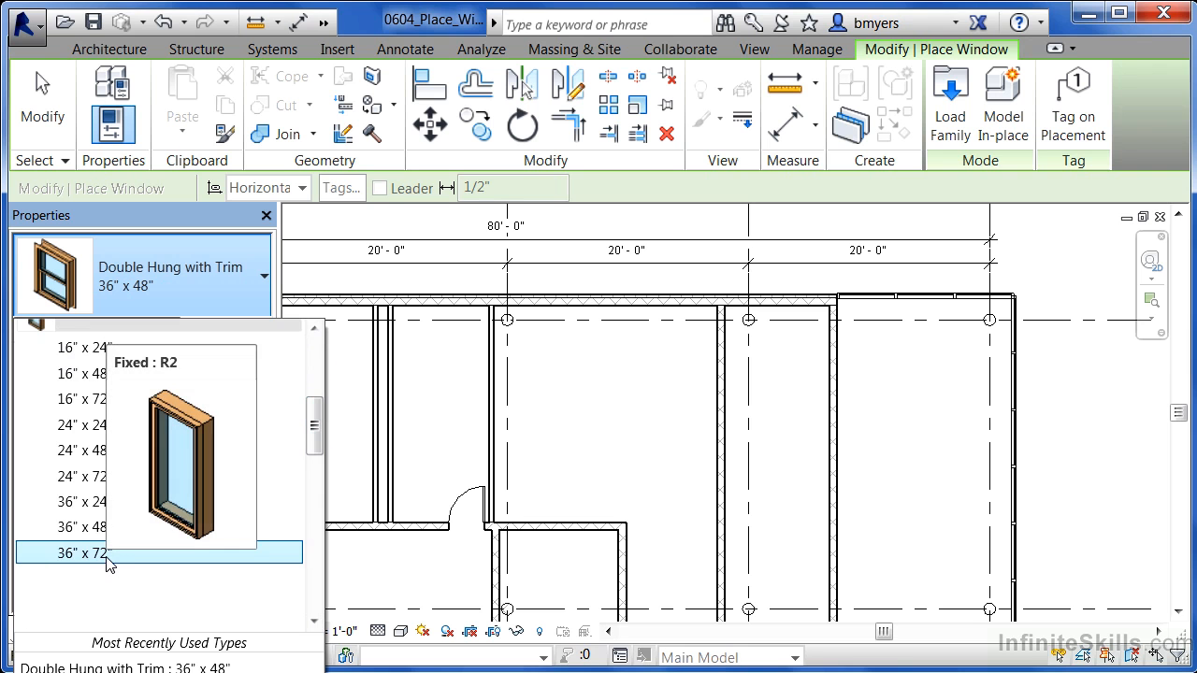
pyautogui.click(108, 554)
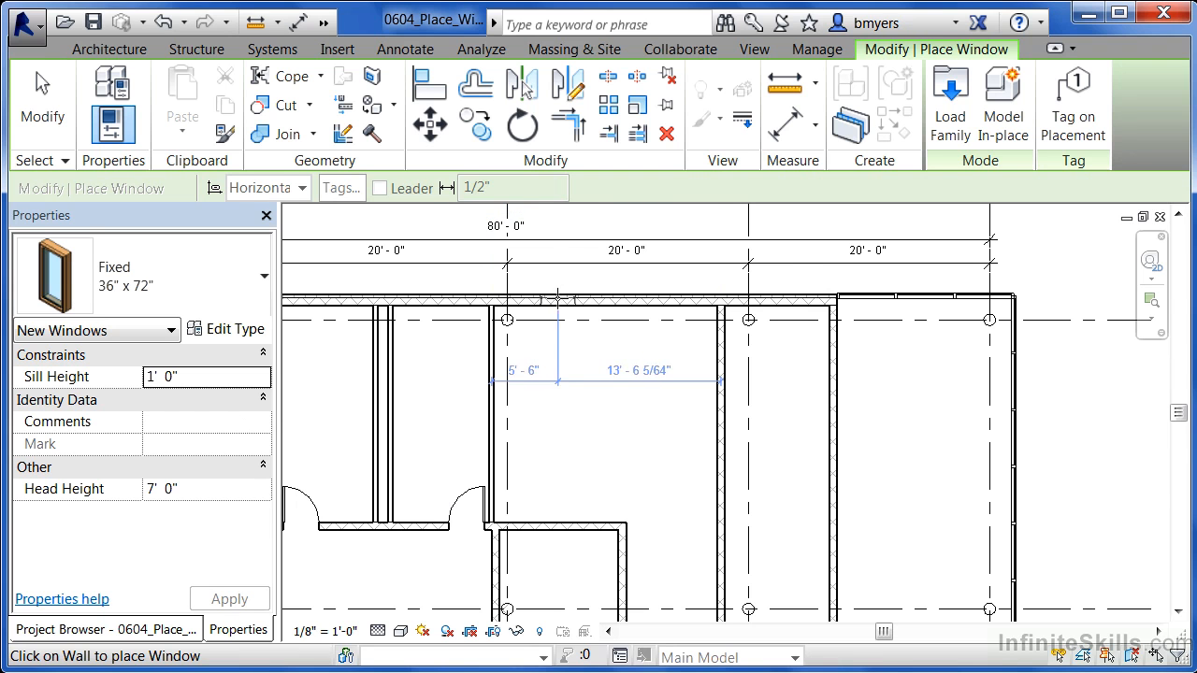
# Place two fixed windows in the north wall between grids 3 and 4, 5' 0" from the west partition and 5' 6" from the east one
pyautogui.scroll(3, 554, 301)
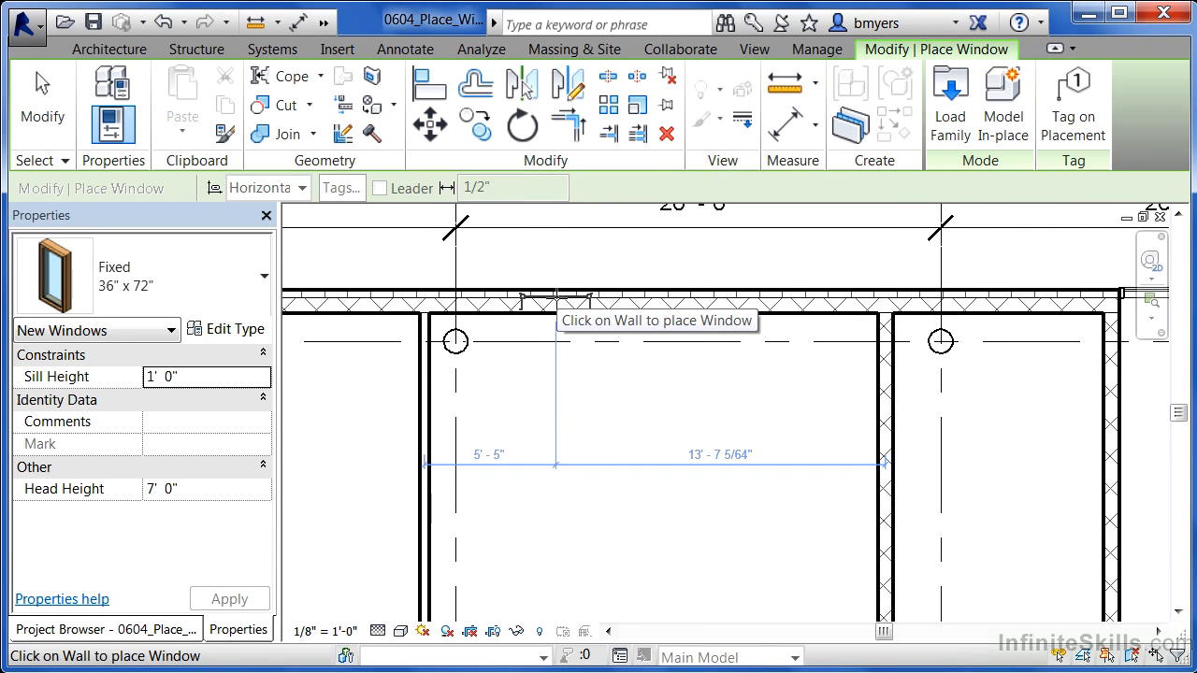
pyautogui.scroll(-4, 542, 341)
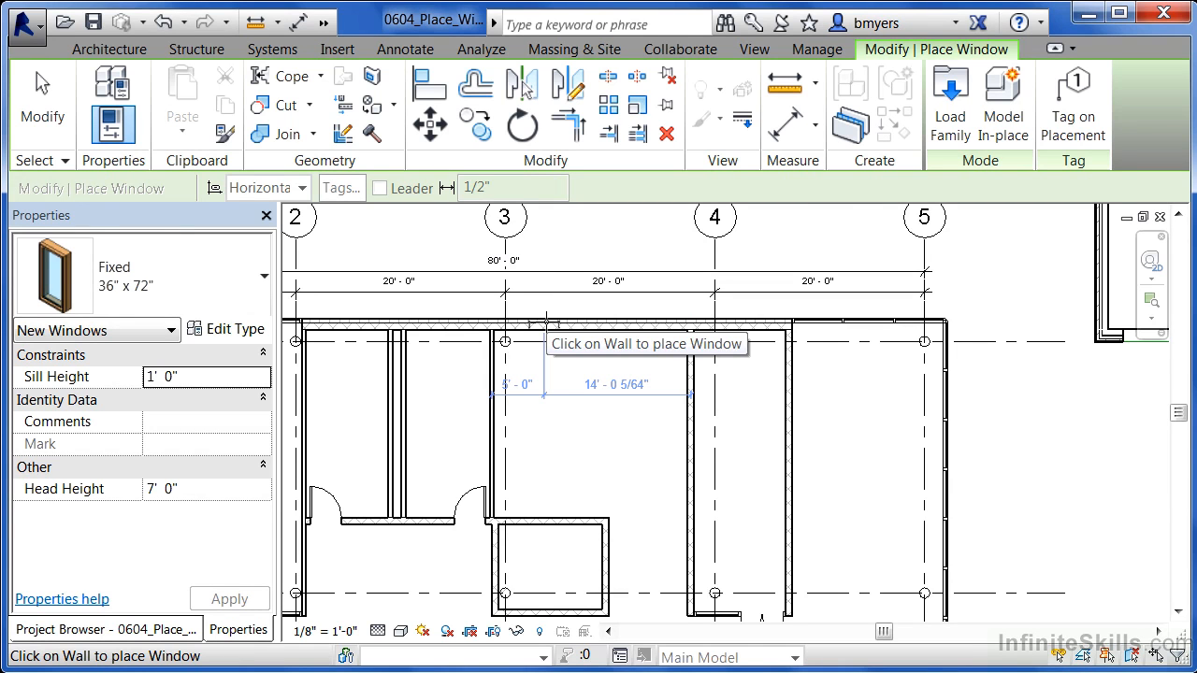
pyautogui.click(545, 322)
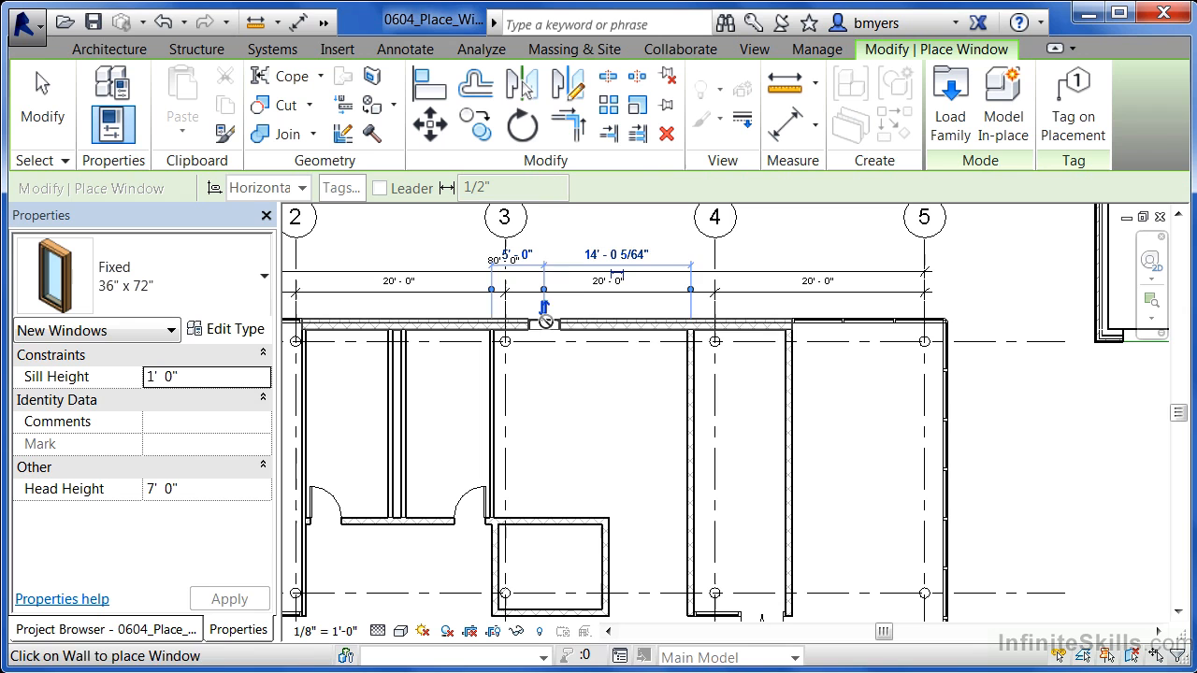
pyautogui.click(633, 322)
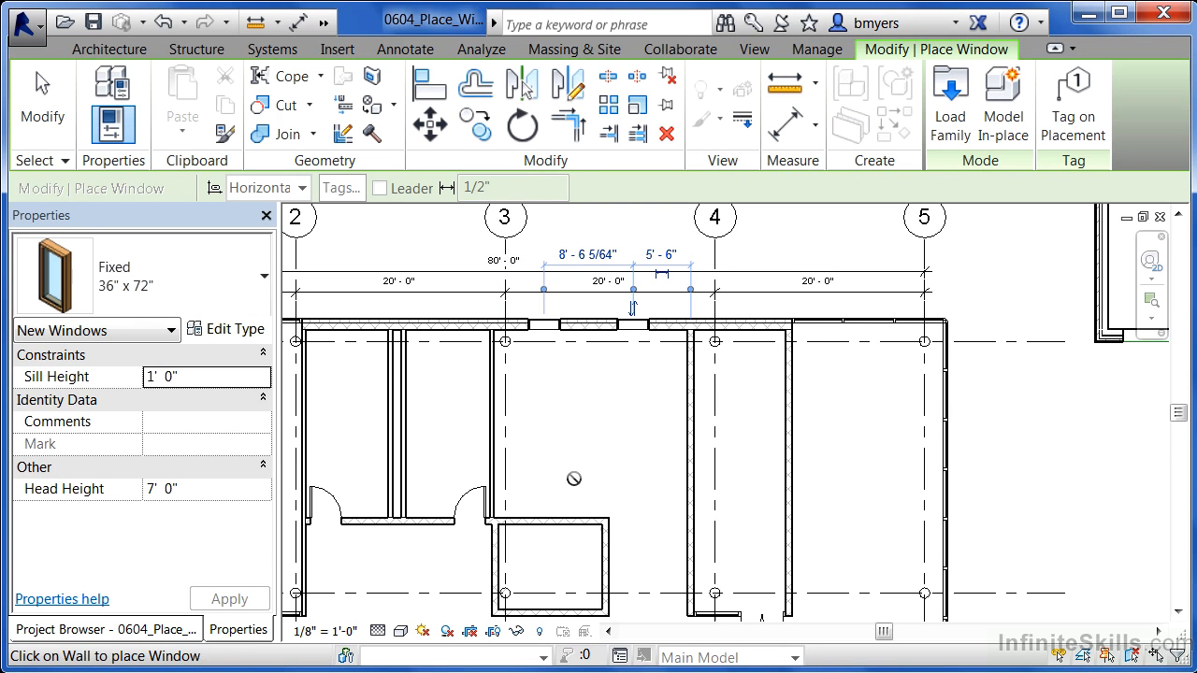
pyautogui.press('Escape')
pyautogui.press('Escape')
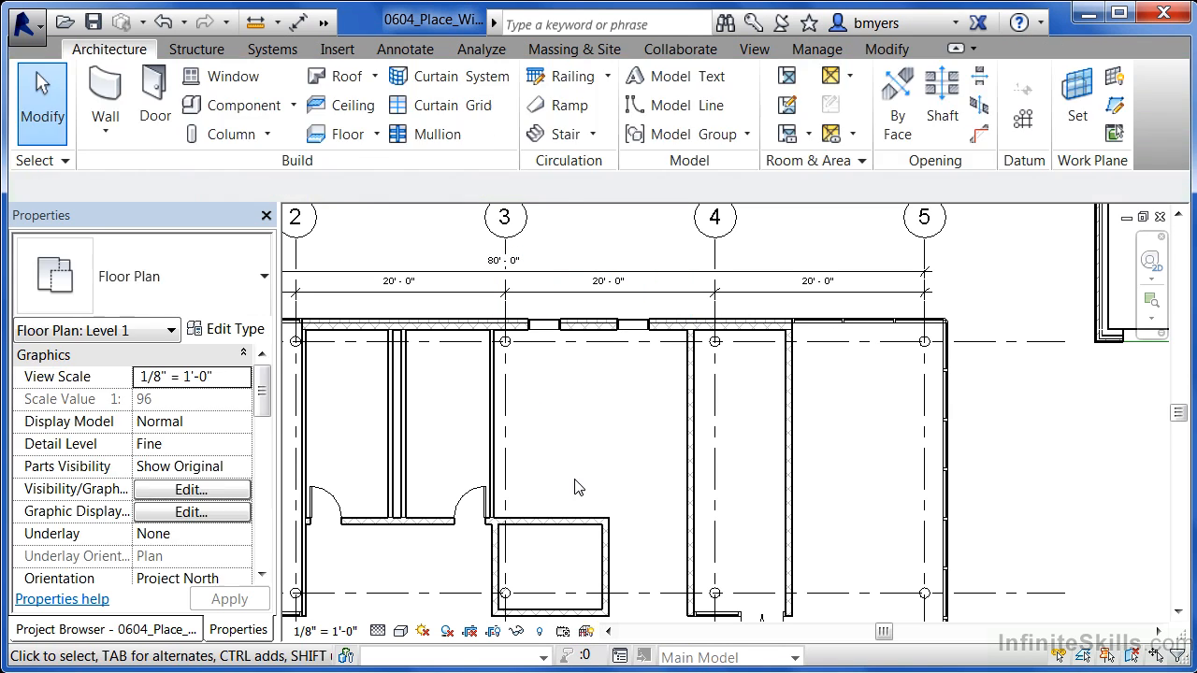
# Start placing another window in the main building's floor plan
pyautogui.scroll(-2, 572, 489)
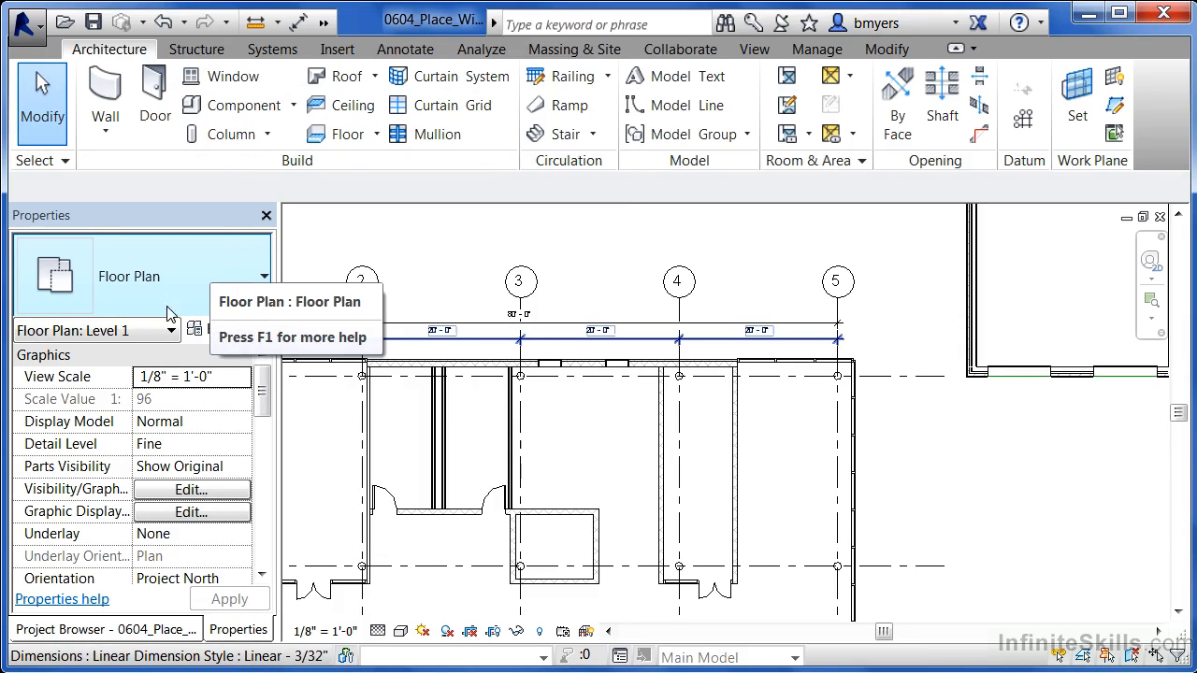
pyautogui.click(227, 77)
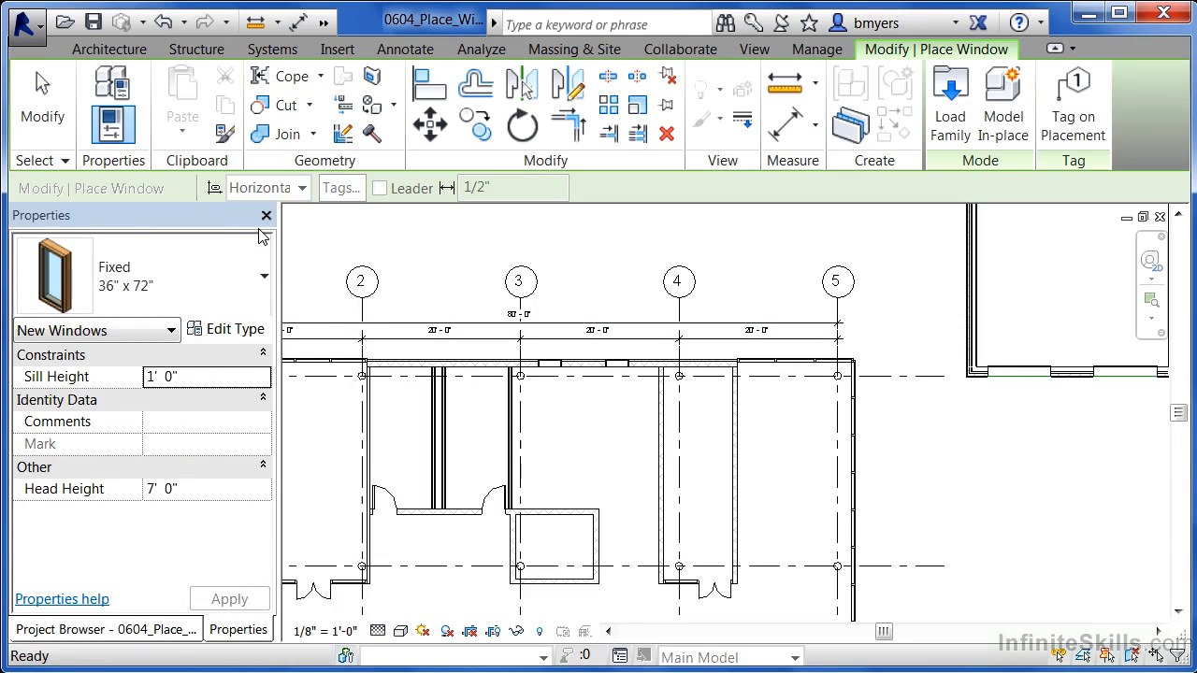